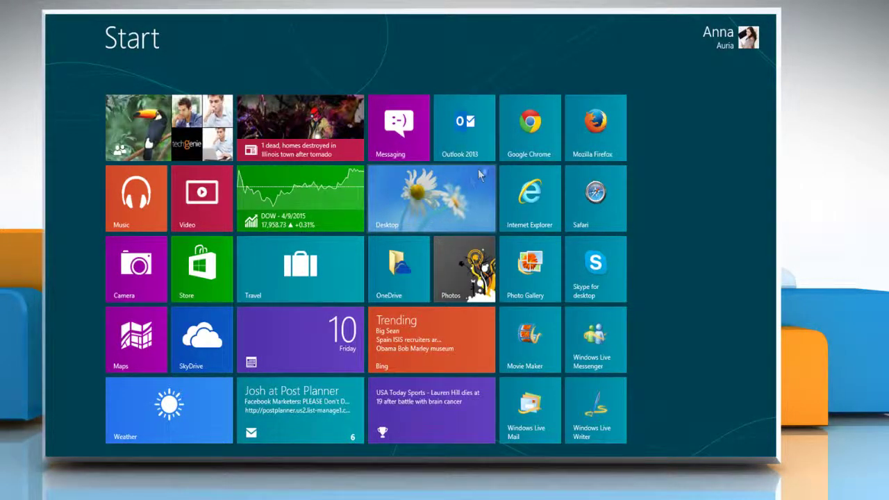
left_click(514, 134)
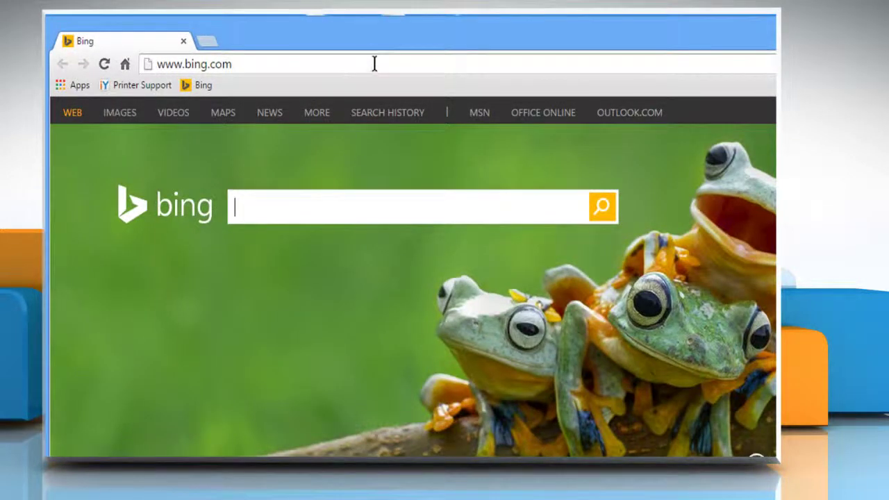
left_click(375, 66)
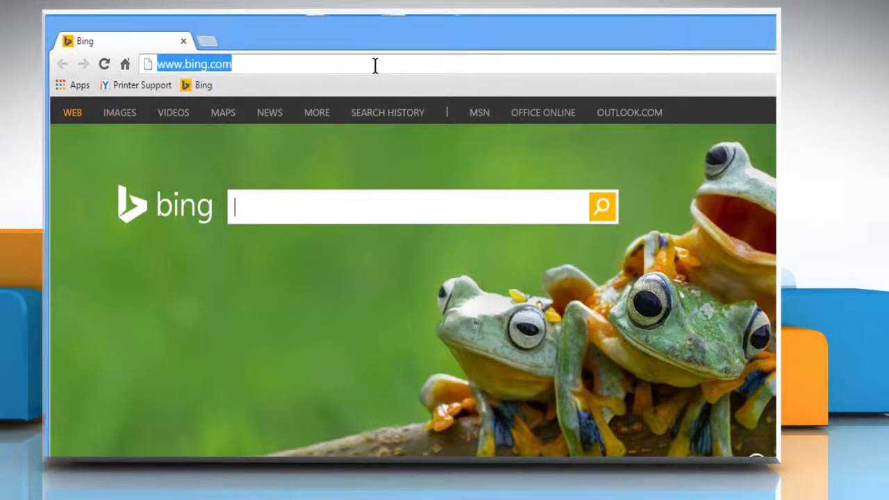
type("groups.google.")
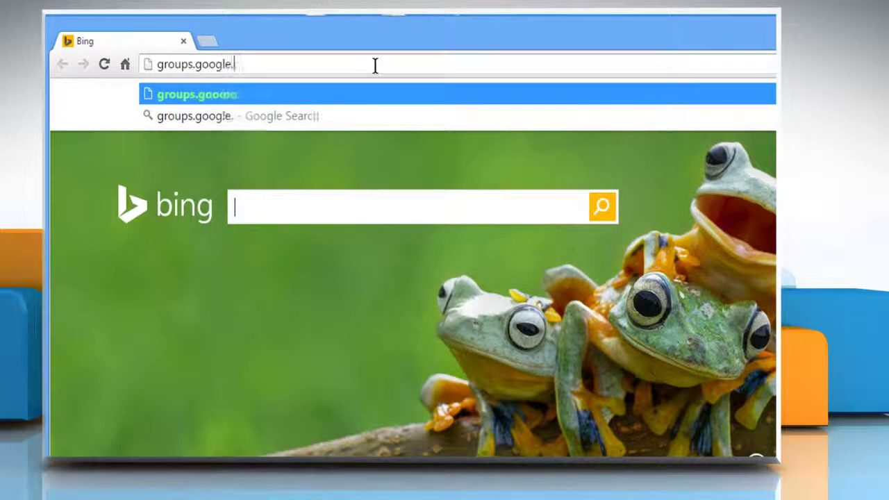
type("com")
key("Return")
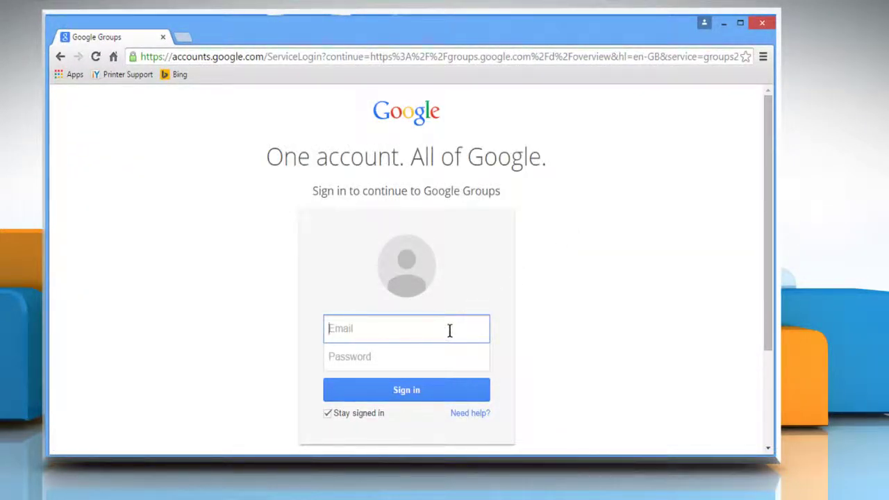
key("Tab")
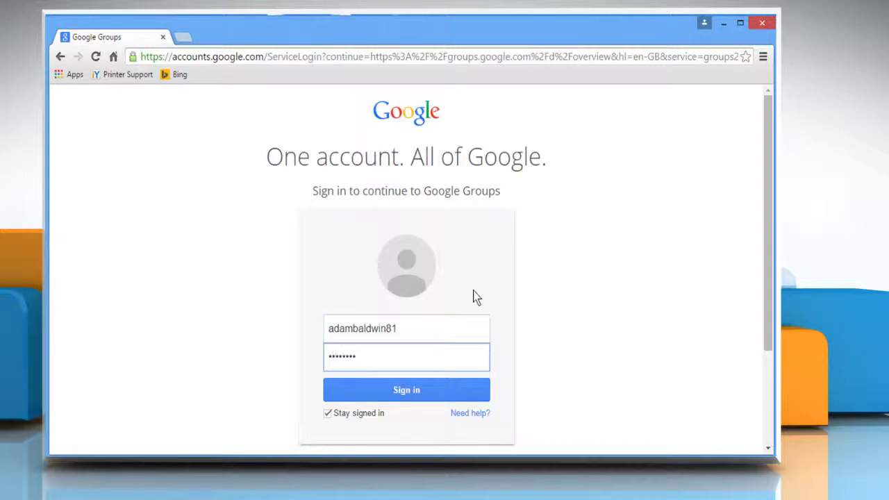
left_click(424, 399)
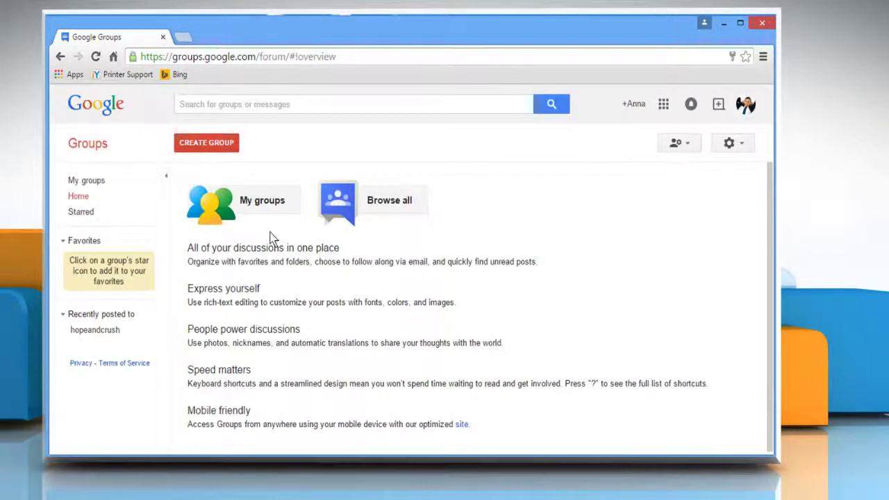
Start a new group named iyogitechsupportvideos and write its description
left_click(198, 145)
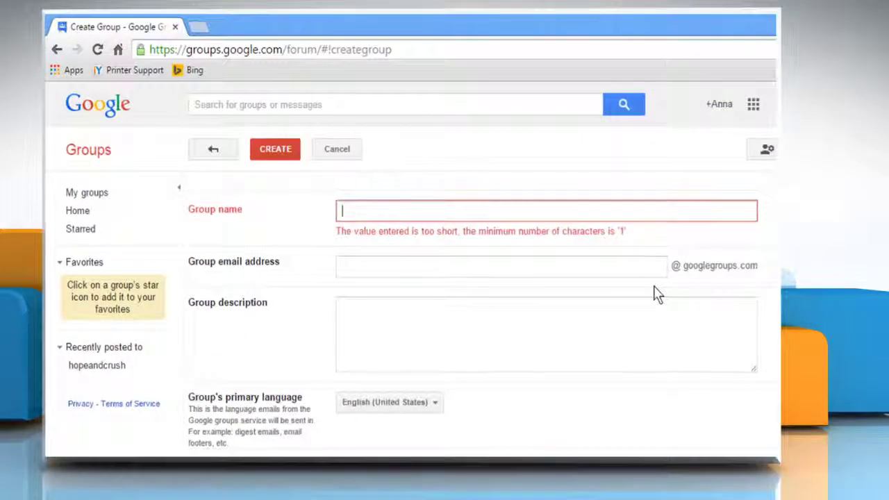
type("iyogitechsupportvi")
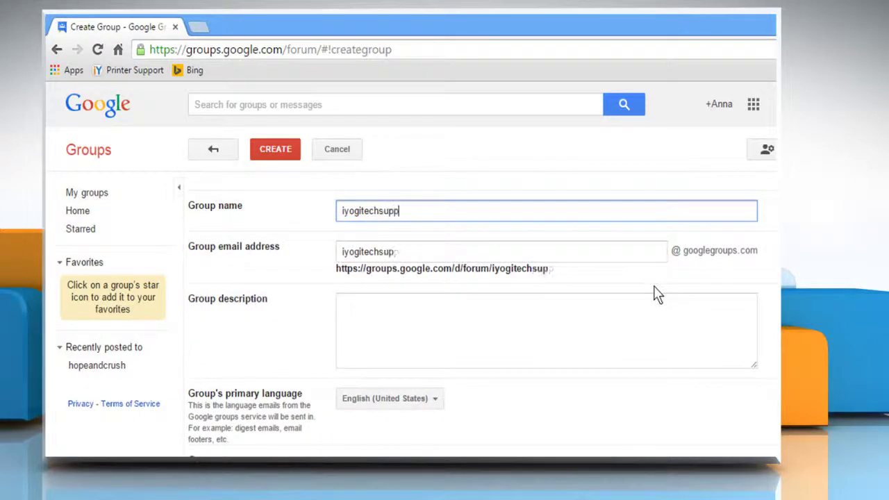
type("deos")
left_click(603, 324)
type("here we")
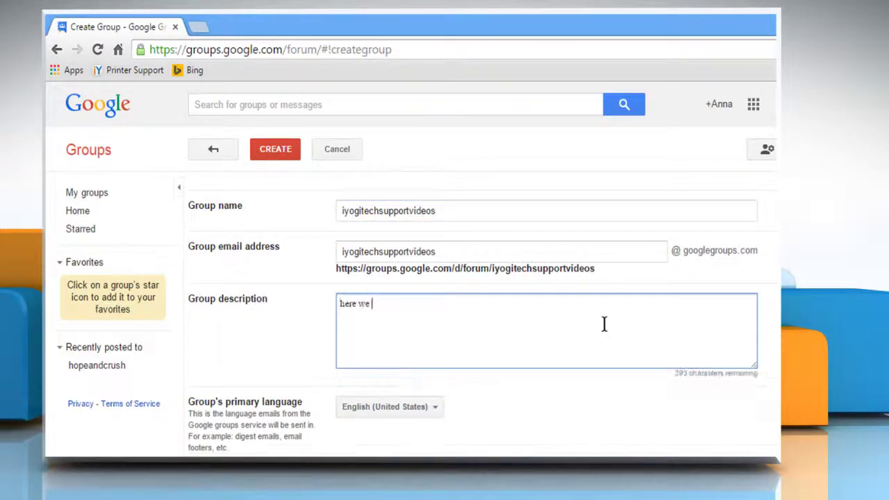
type(" talk t")
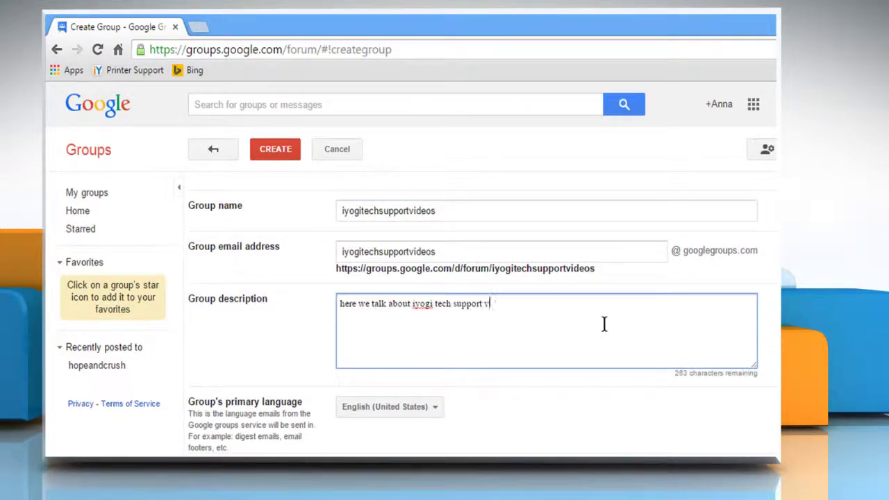
left_click_drag(765, 312, 773, 405)
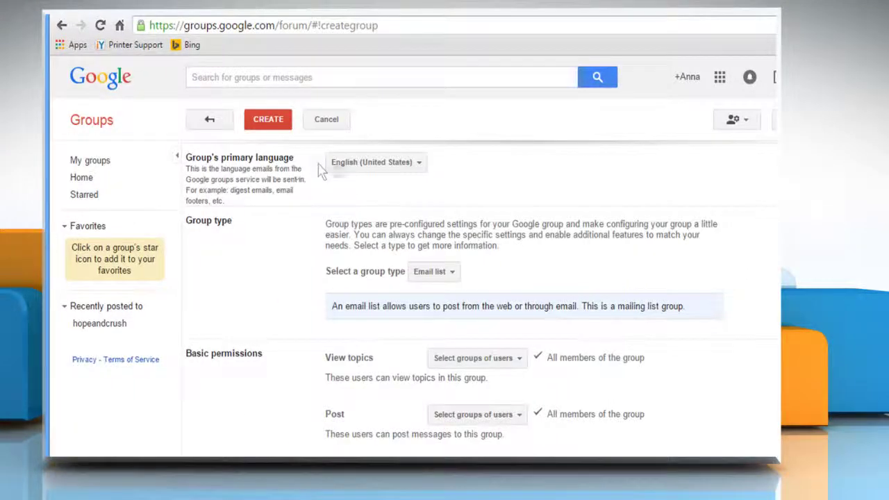
Keep English (United States) as the language and Email list as the group type
left_click(414, 164)
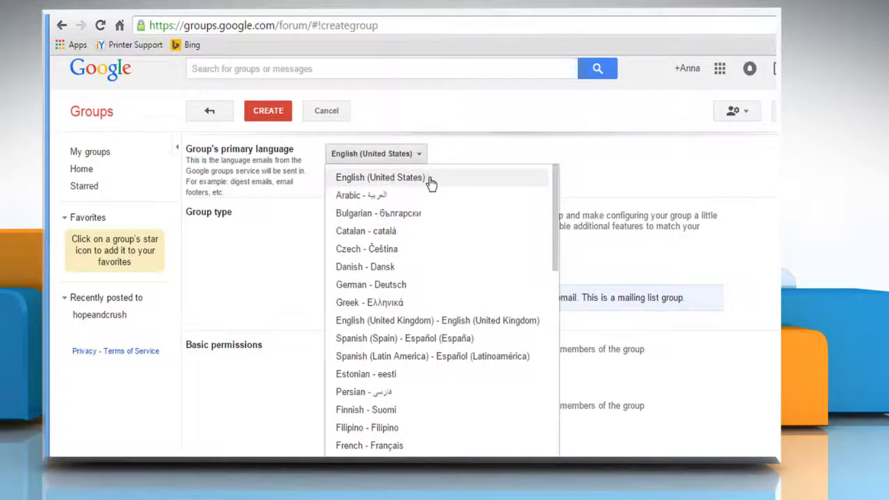
left_click(577, 158)
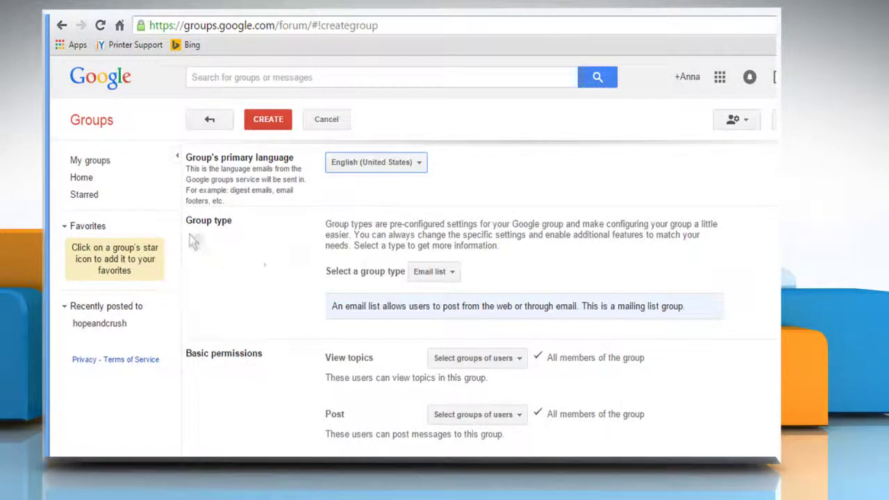
left_click(449, 275)
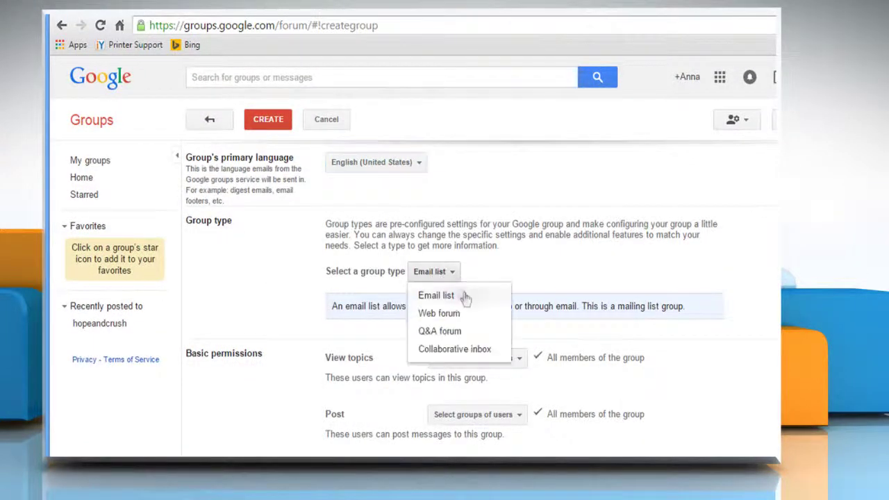
left_click(531, 393)
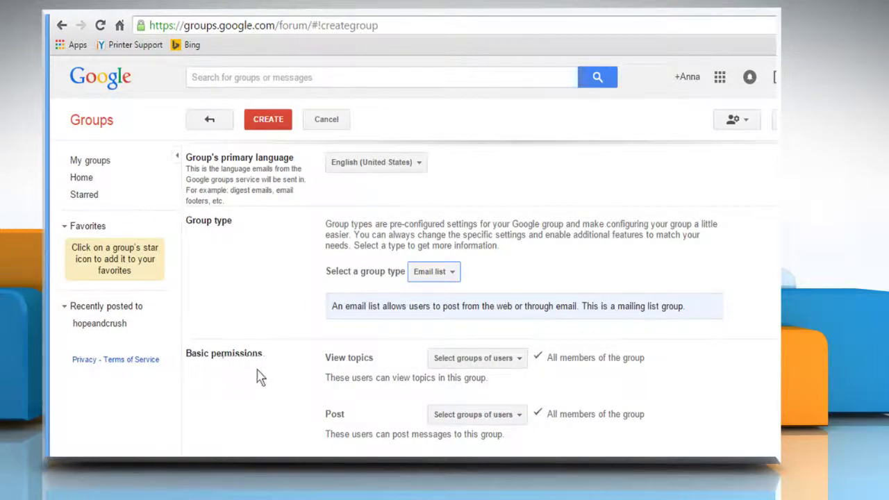
Remove All members from View topics and Post, leaving owners and managers only
left_click(517, 358)
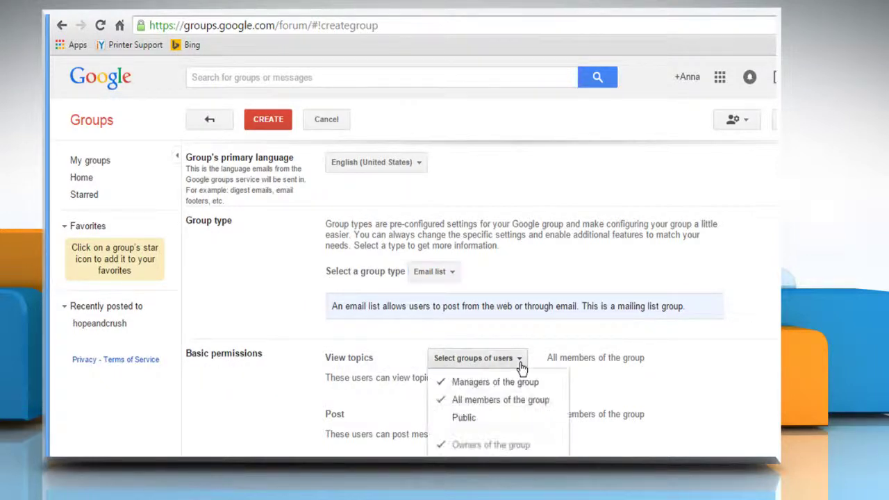
left_click(498, 402)
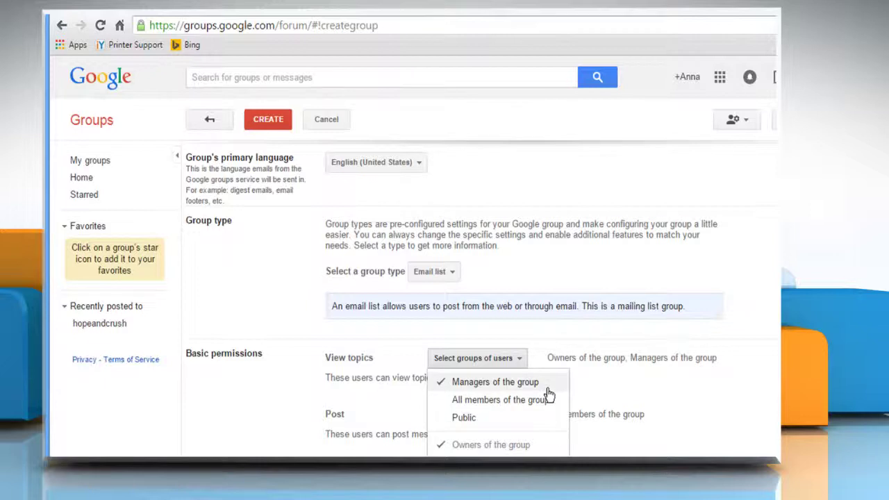
left_click(671, 395)
left_click(507, 416)
left_click(505, 373)
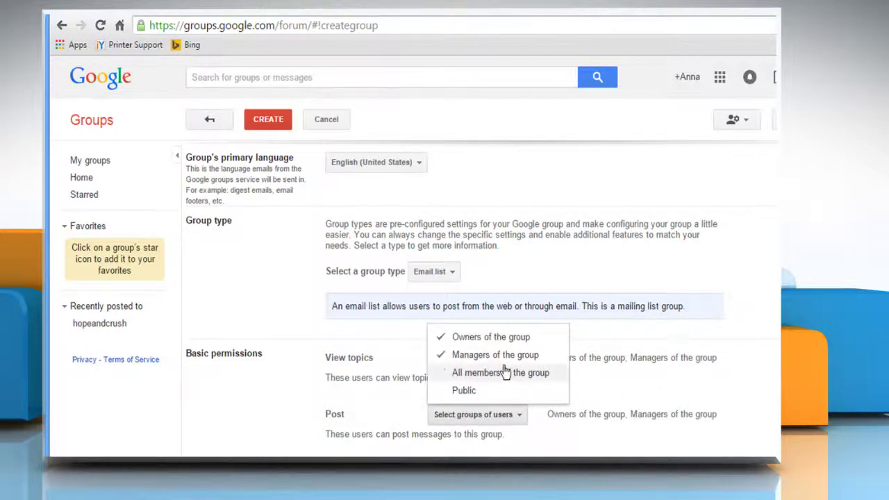
left_click(634, 397)
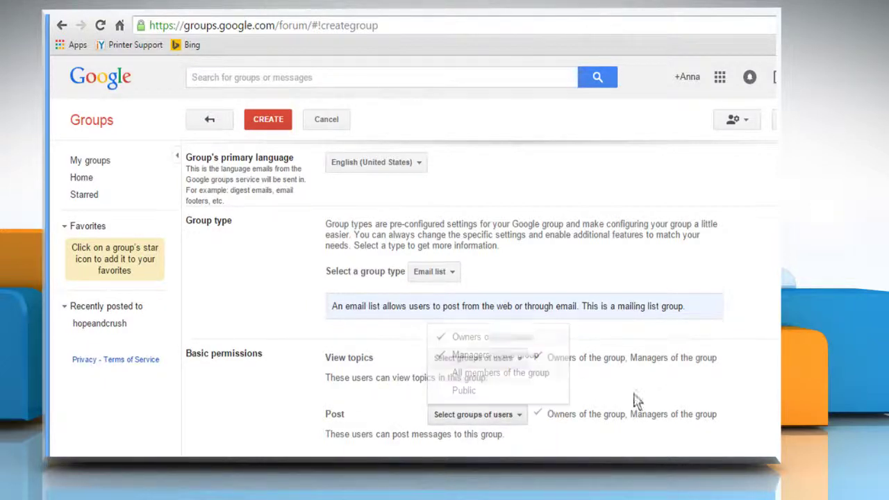
Create the iyogitechsupportvideos group and pass the captcha verification
left_click(264, 125)
left_click(370, 283)
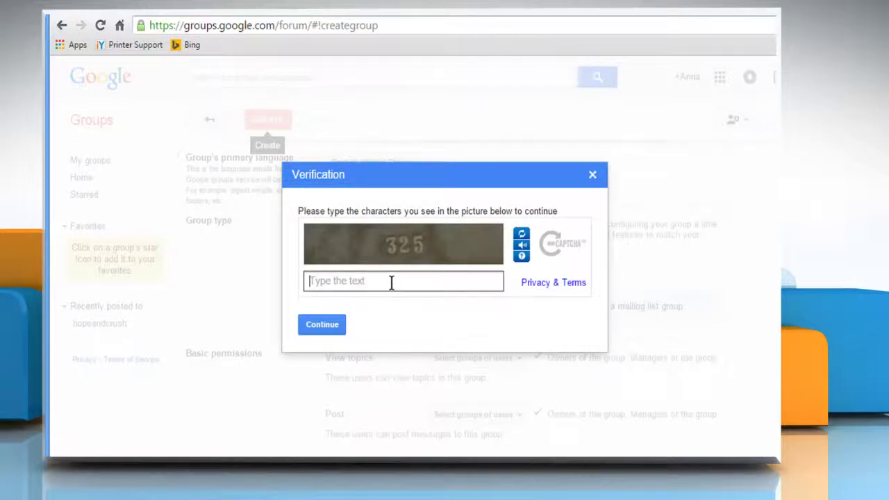
type("325")
left_click(322, 326)
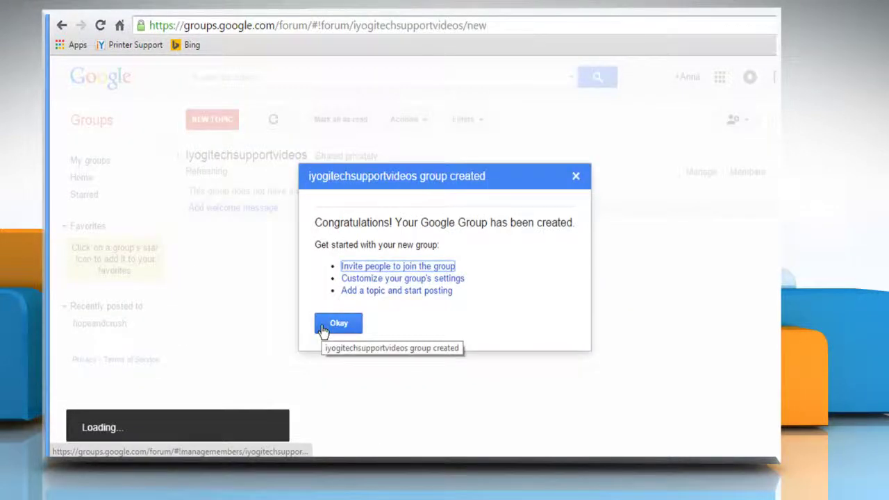
Send group invitations to the suggested rosa and james contacts with a short message
left_click(384, 271)
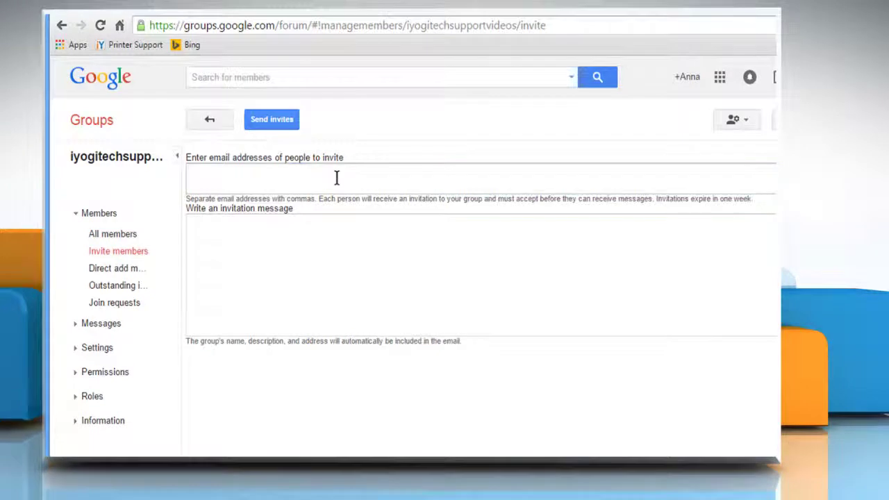
type("rosa")
left_click(356, 232)
type("james")
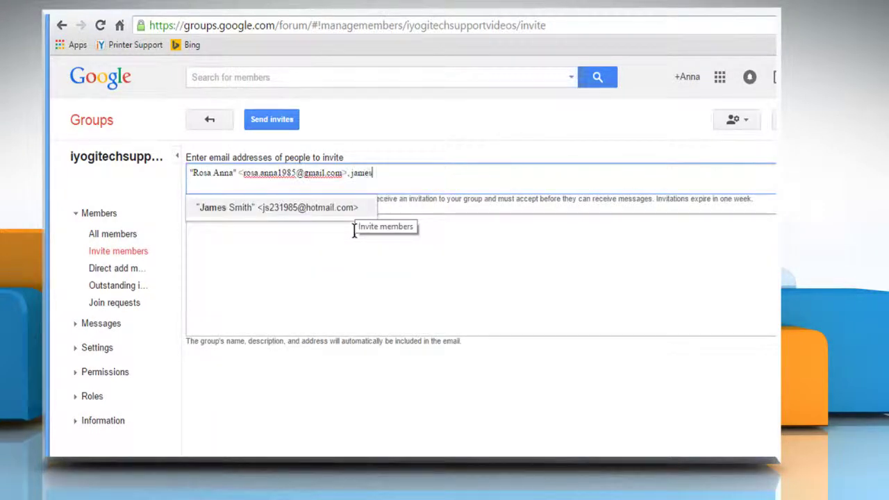
left_click(322, 209)
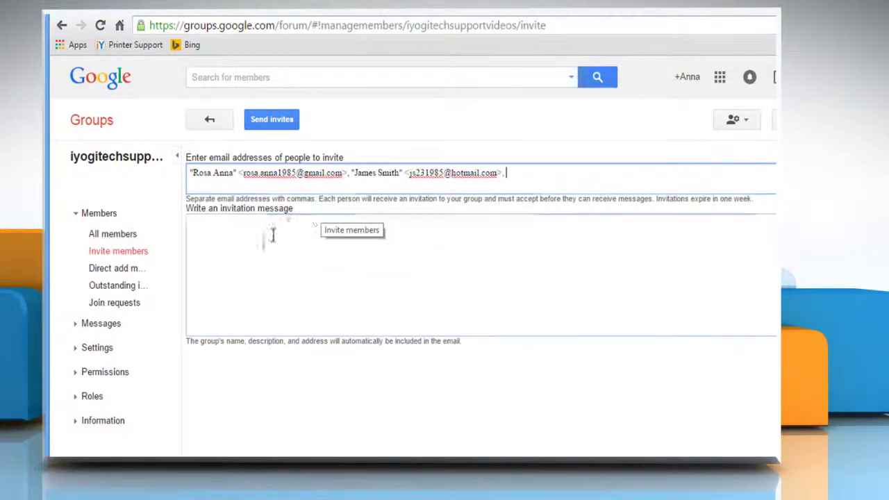
left_click(254, 253)
type("please join this group..")
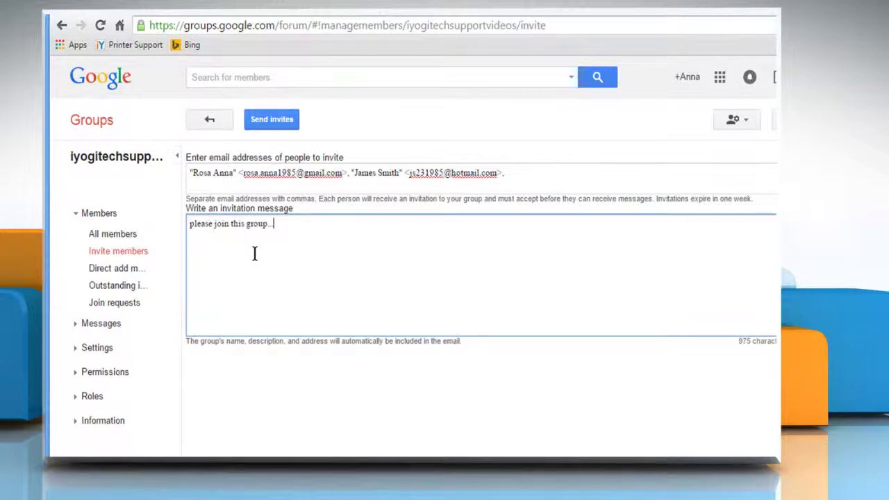
left_click(290, 124)
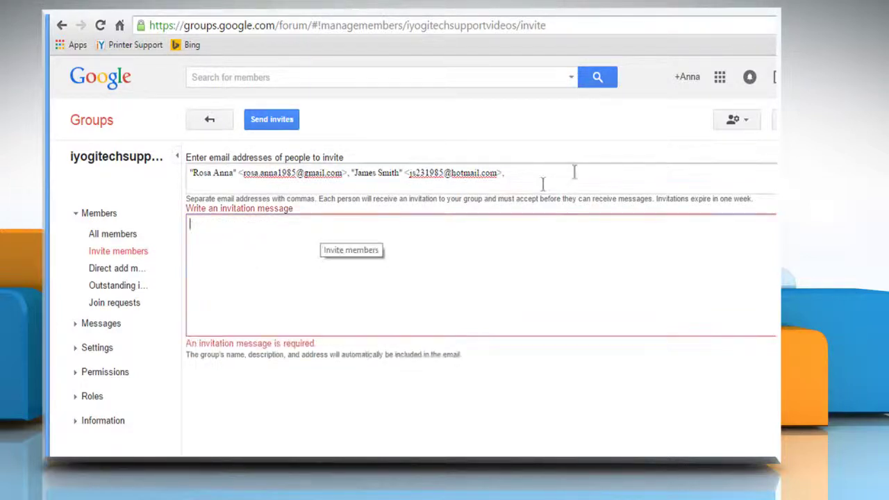
Open Direct add members, try entering anna and jack, then clear the field
left_click(130, 274)
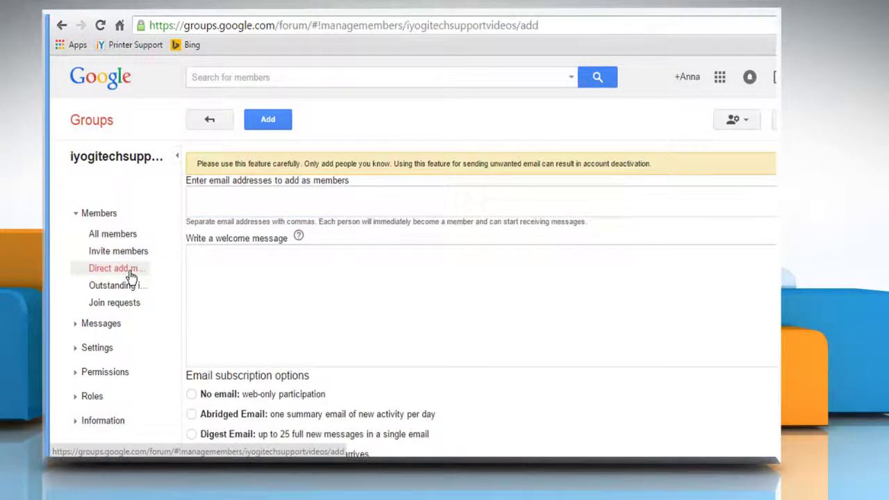
left_click(310, 196)
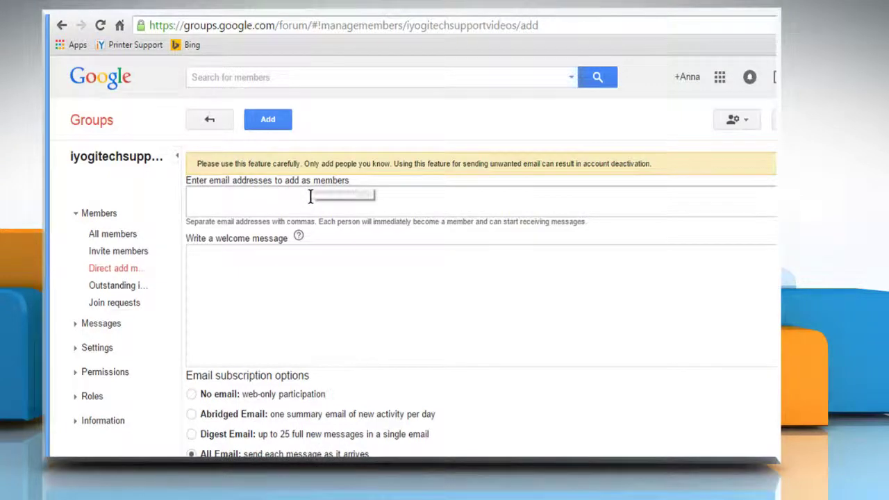
type("anna")
key("Down")
key("Return")
type("jack")
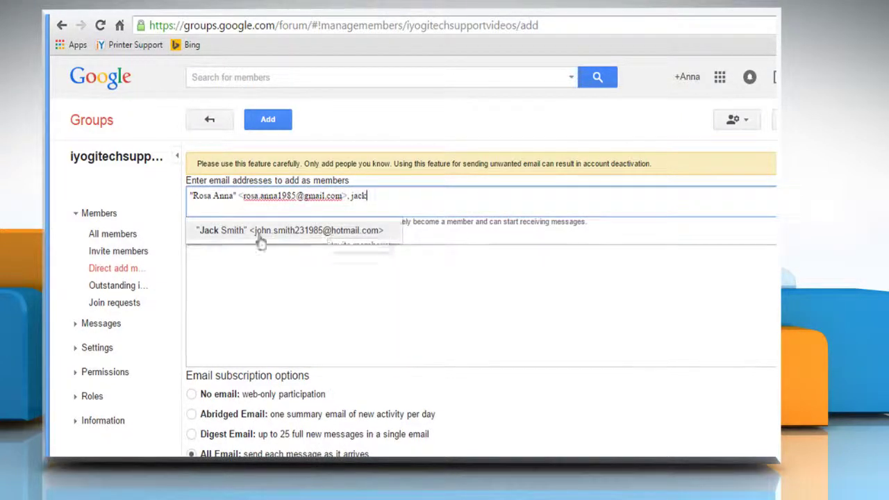
key("Return")
key("BackSpace")
key("BackSpace")
key("BackSpace")
key("BackSpace")
key("BackSpace")
key("BackSpace")
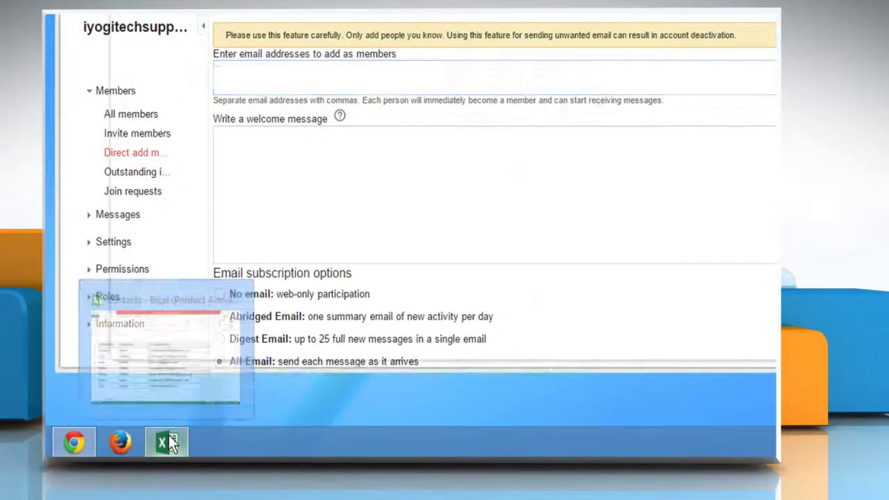
Copy the seven contact e-mail addresses in cells C2:C8 of the Excel sheet
left_click(168, 435)
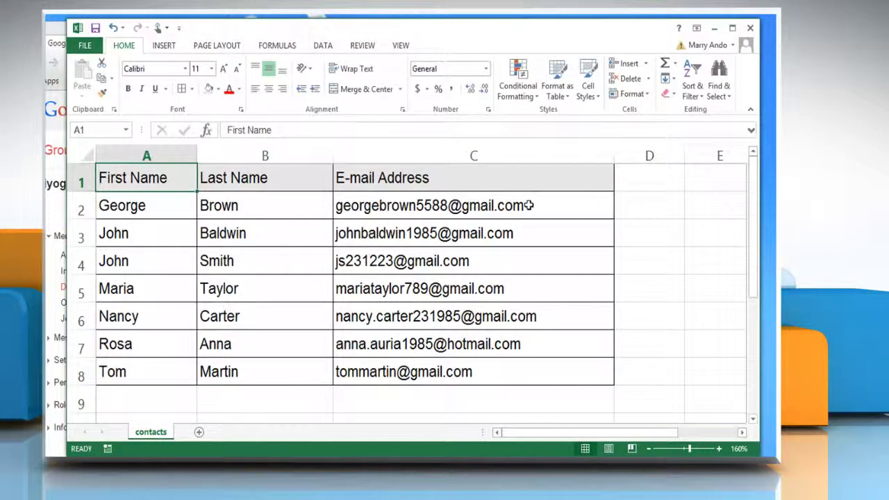
left_click_drag(529, 204, 537, 372)
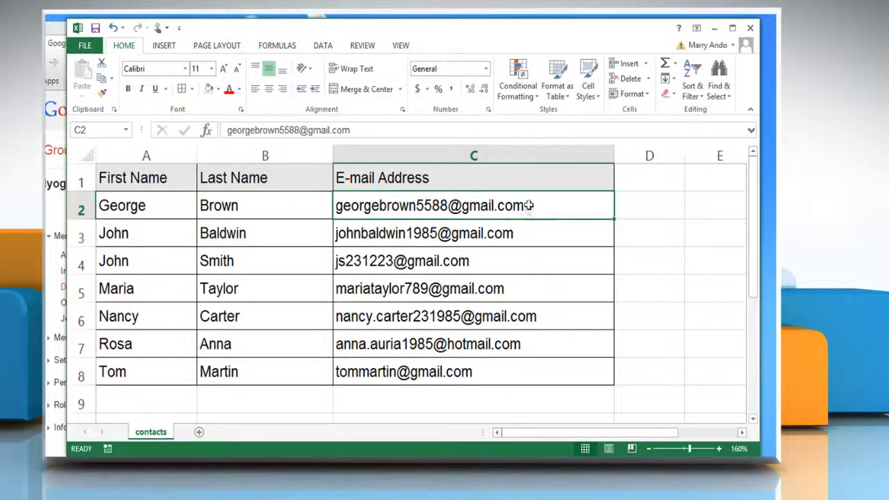
left_click(102, 80)
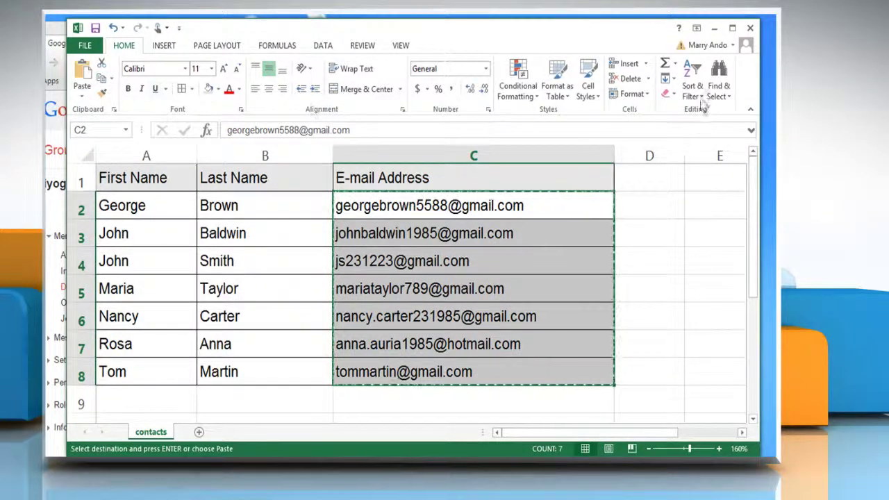
Paste the copied addresses as members and write the welcome 'please join this group'
left_click(714, 31)
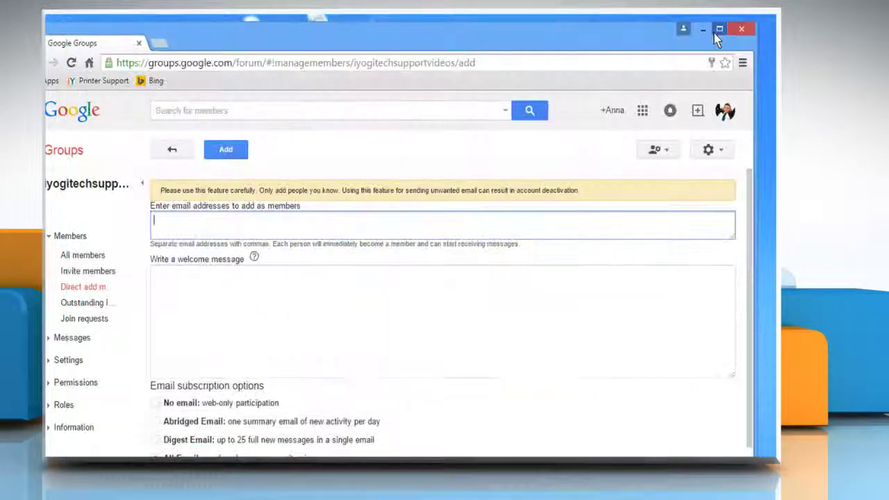
right_click(197, 223)
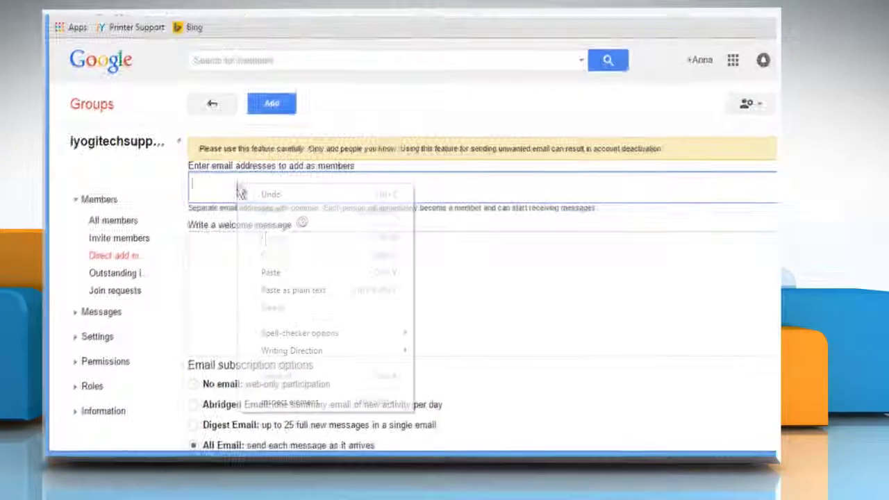
left_click(288, 273)
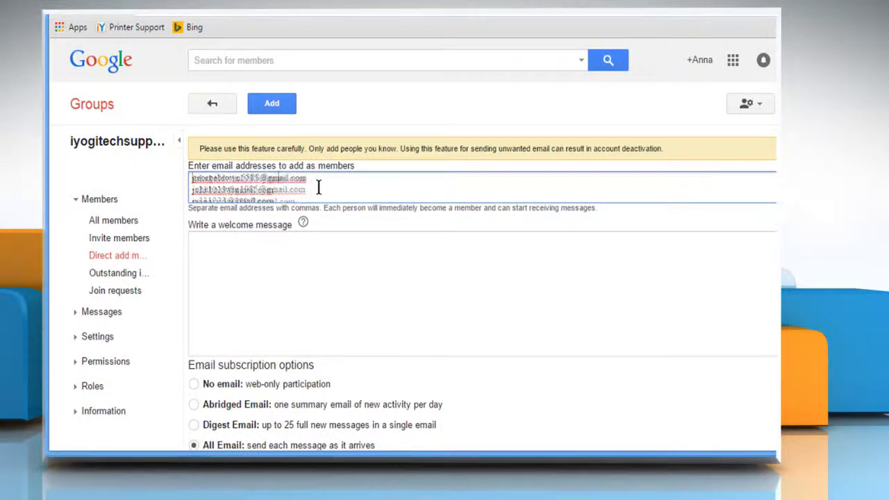
left_click(276, 268)
type("please join this group")
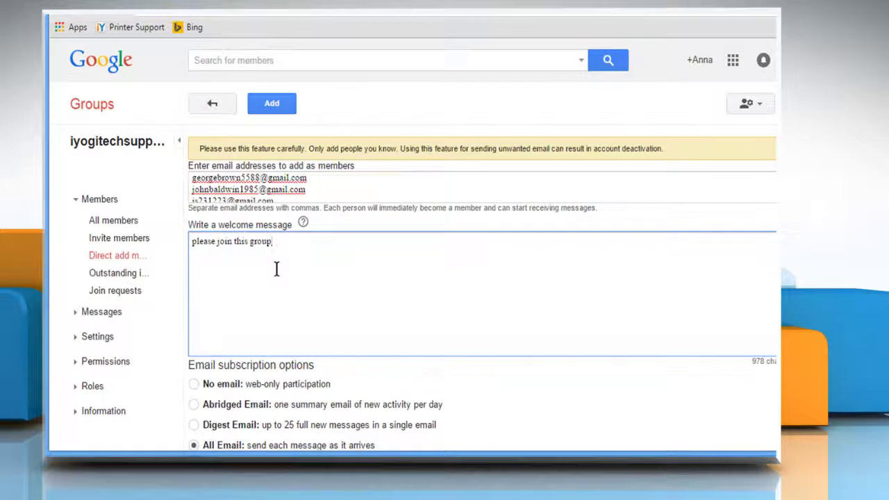
Add the seven pasted people after the CAPTCHA, review the member list, and finish
left_click(271, 109)
type("178")
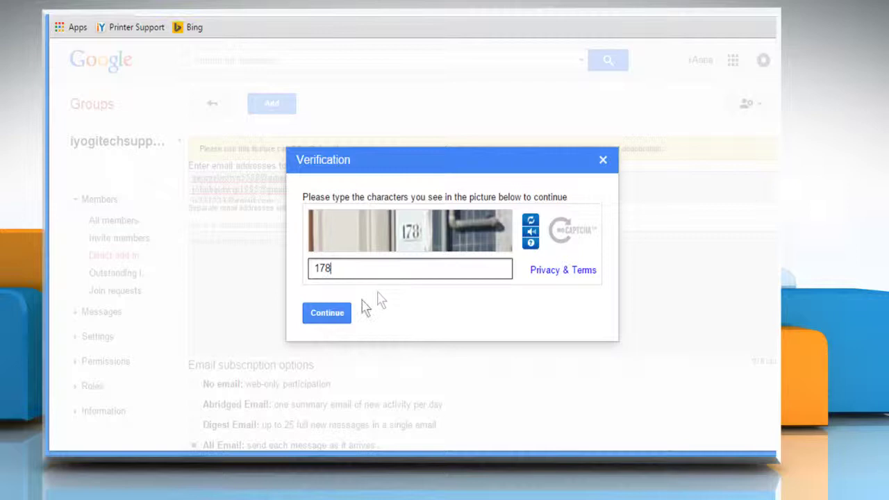
left_click(340, 317)
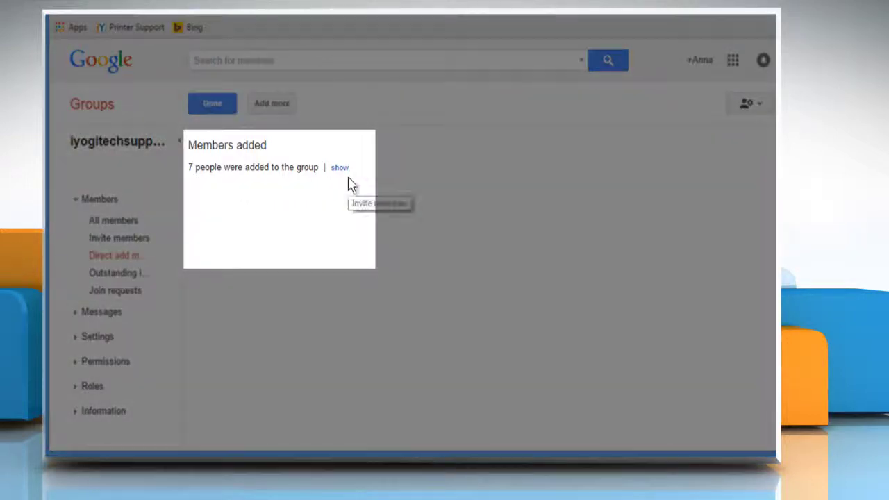
left_click(340, 168)
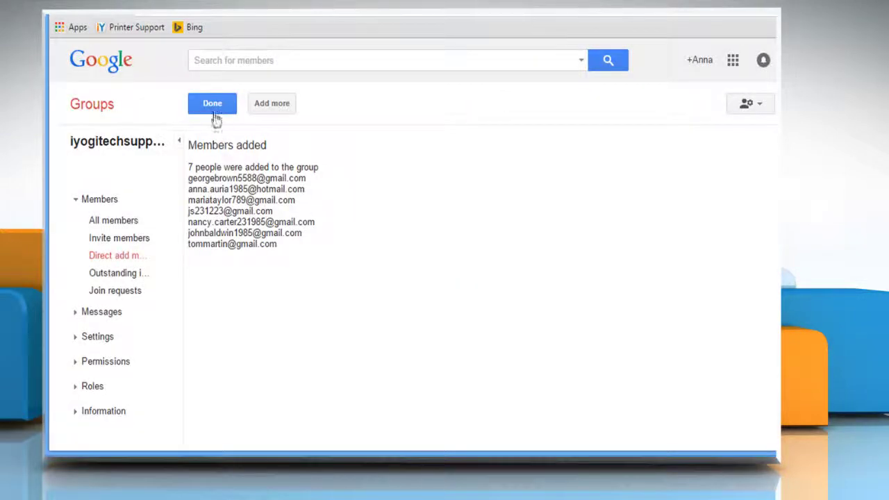
left_click(214, 106)
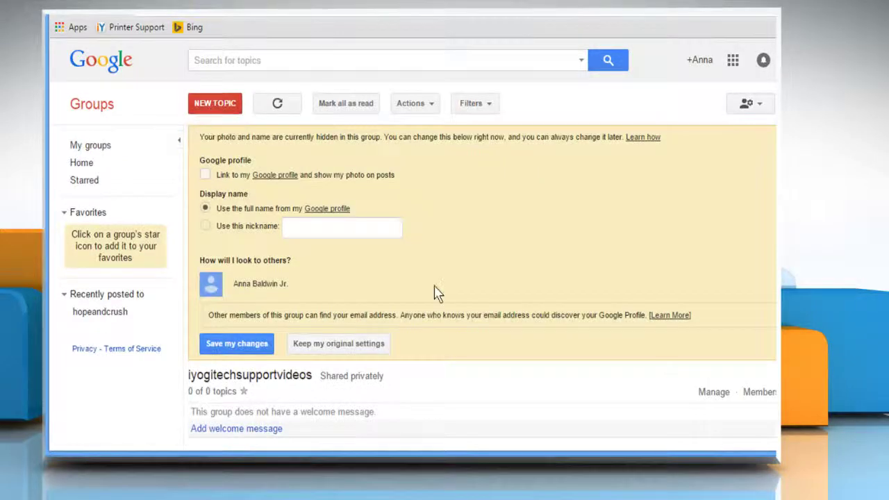
Link the profile to Google and use the nickname iyogitechsupportvideos, then save
left_click(205, 175)
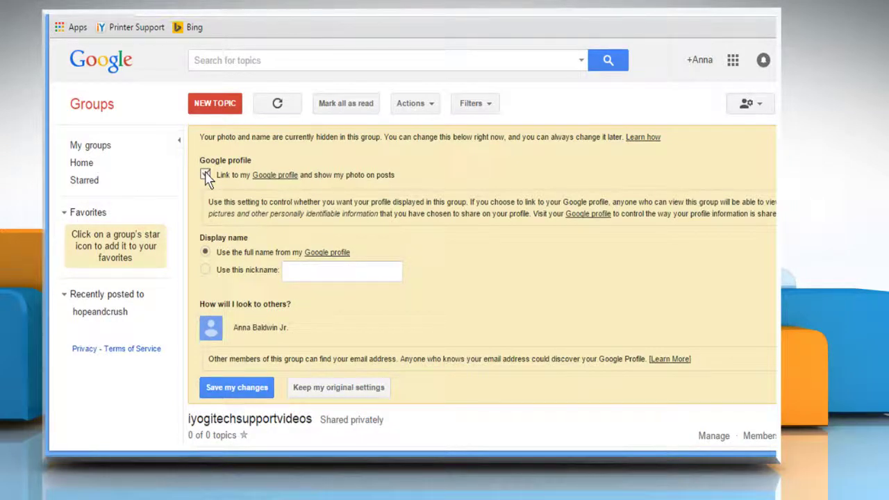
left_click(206, 270)
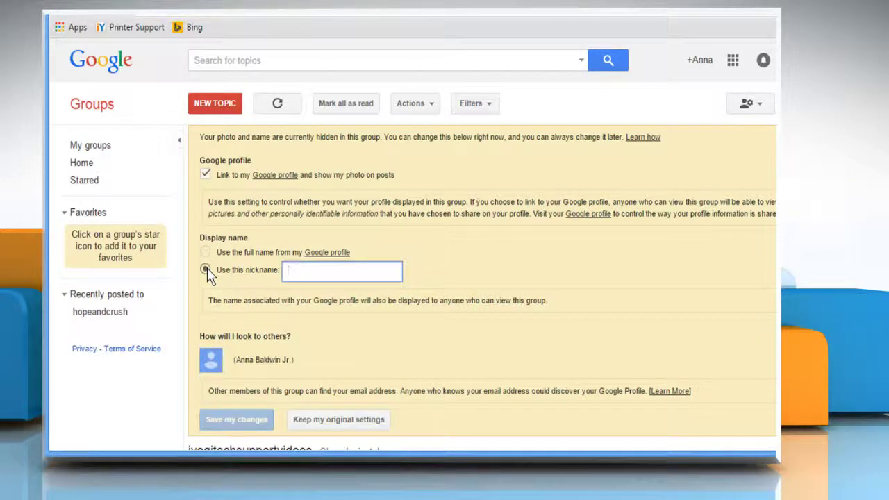
type("iyogitechsupportvideos")
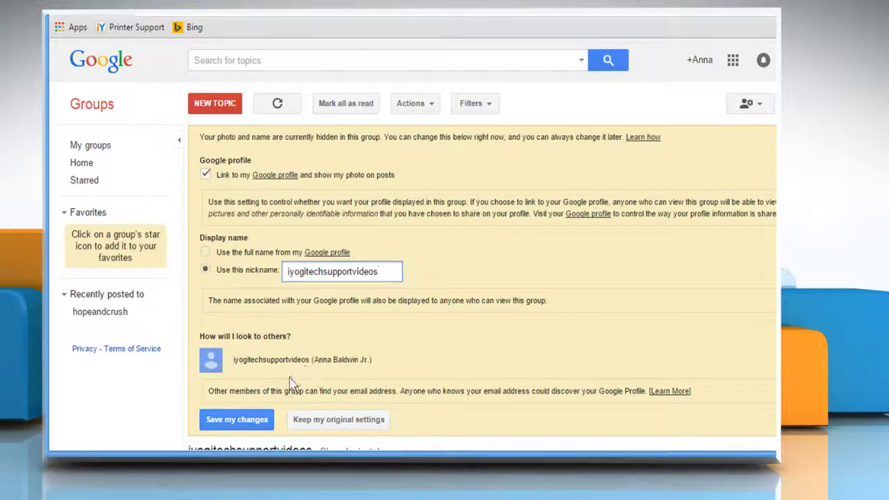
left_click(243, 420)
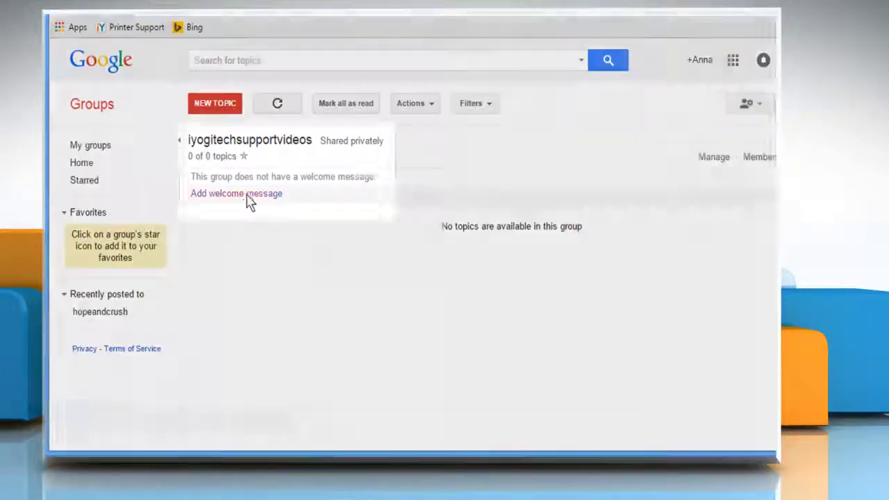
Save the welcome message 'Hi Everyone, Welcome to iyogitechsupportvideos group'
left_click(248, 198)
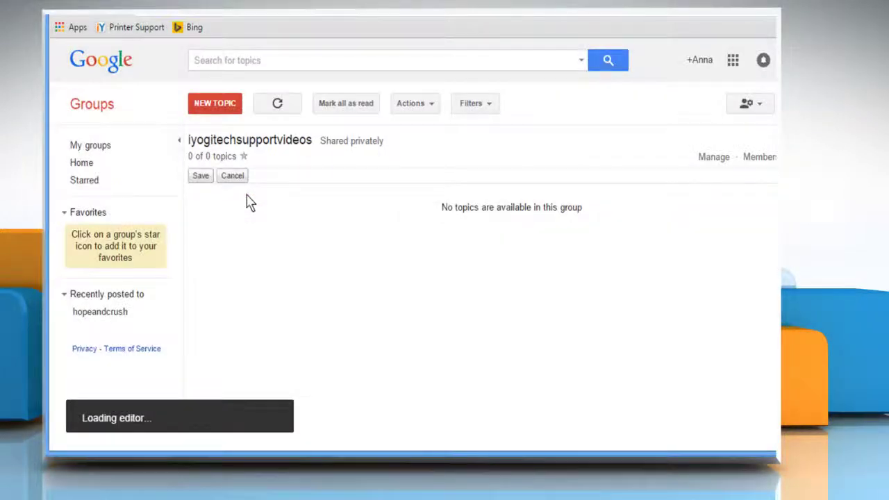
type("Hi Ev")
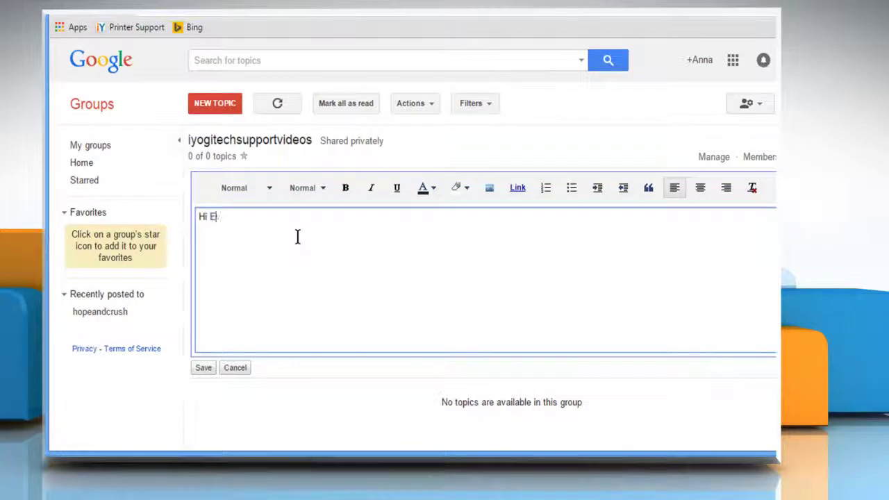
type("eryone, Welcome to iyogitechsupport")
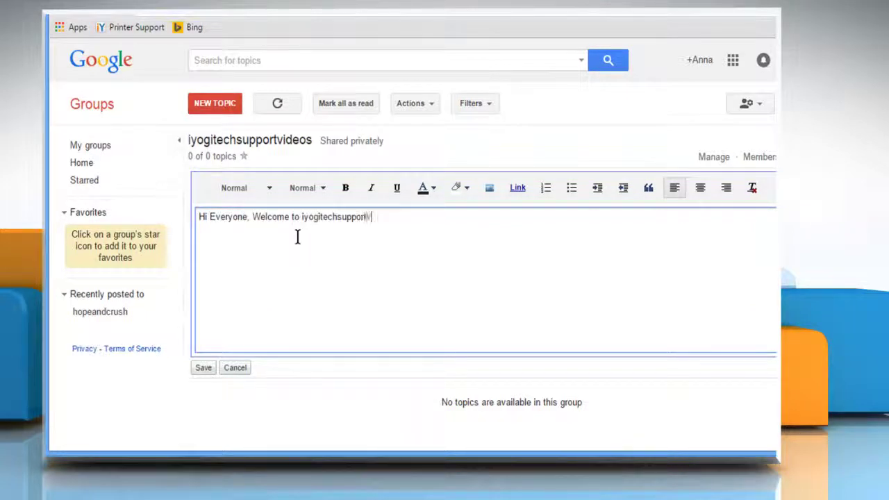
type("videos group")
left_click(208, 368)
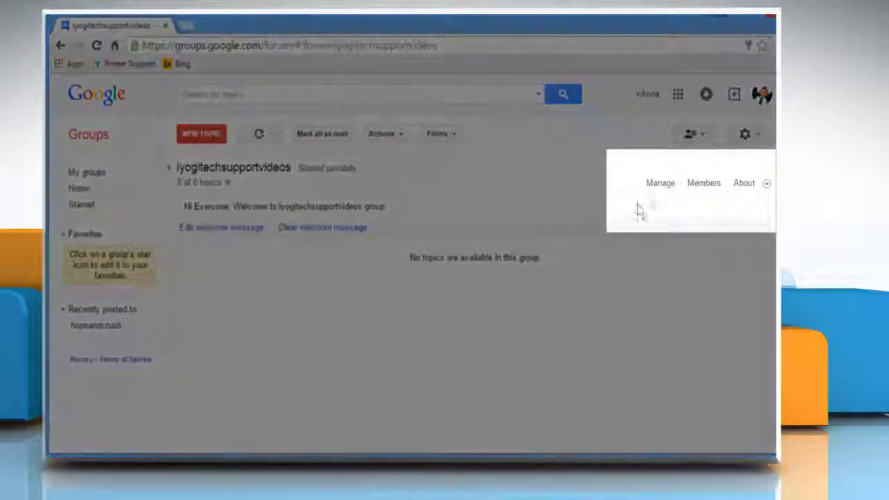
Save the Moderation settings, sending suspected spam to the queue and notifying moderators
left_click(660, 184)
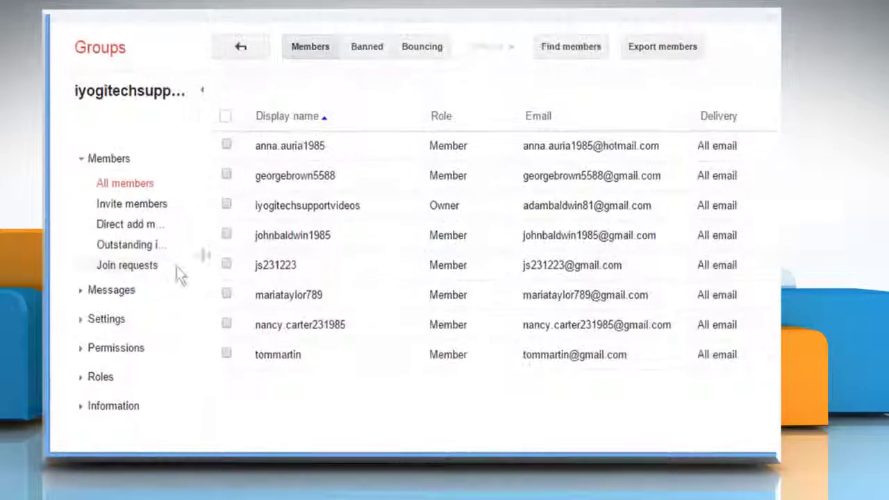
left_click(80, 321)
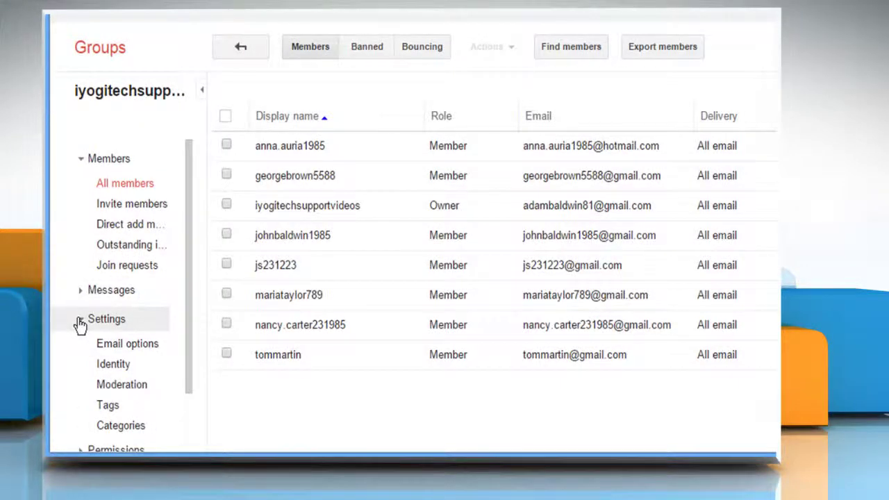
left_click(129, 391)
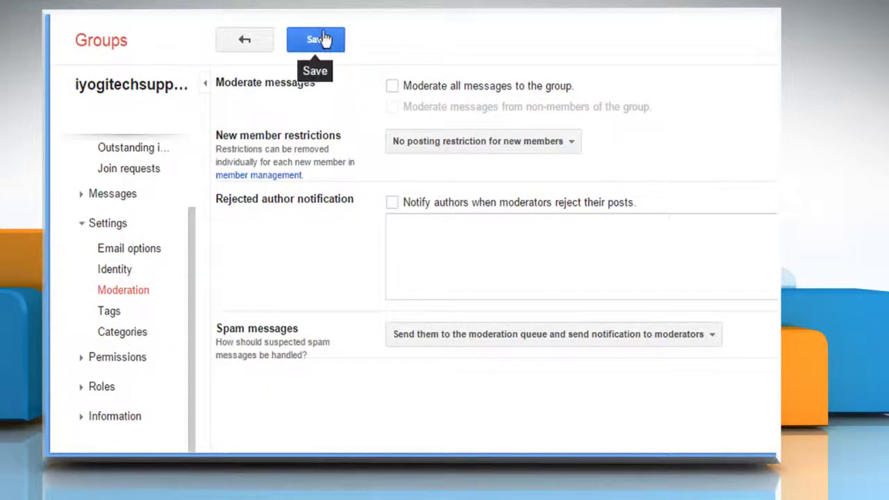
left_click(317, 43)
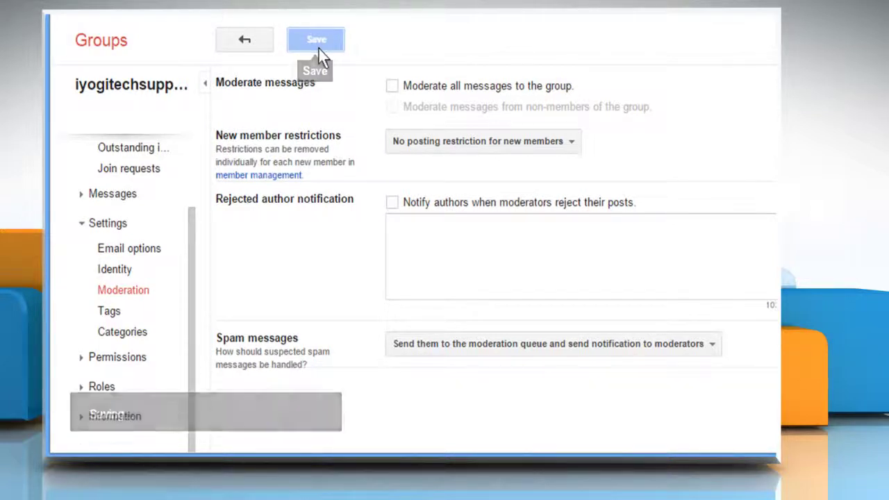
scroll(188, 276, "up", 3)
Turn on 'List this group in the directory' under Information > Directory and save
scroll(196, 325, "down", 1)
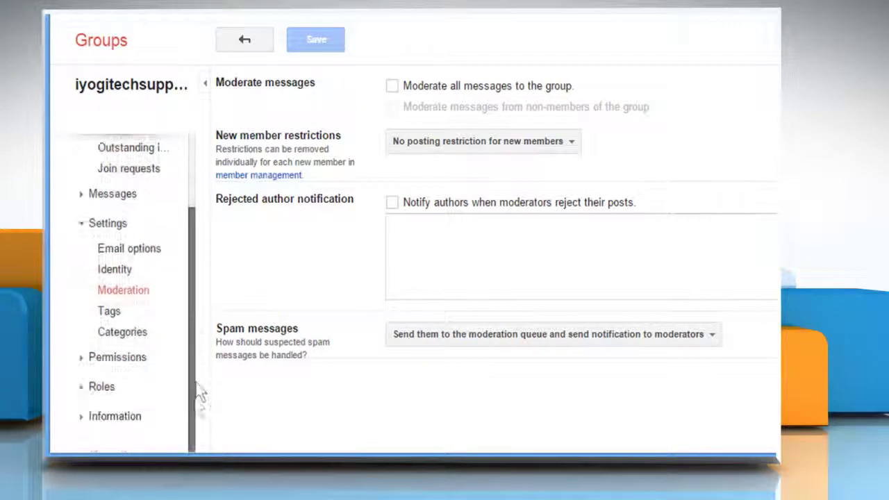
left_click(81, 416)
scroll(192, 291, "down", 3)
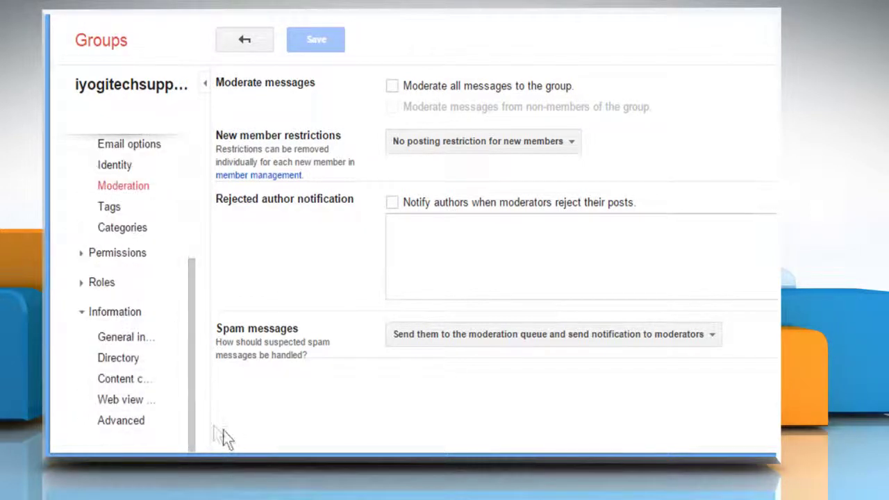
left_click(118, 359)
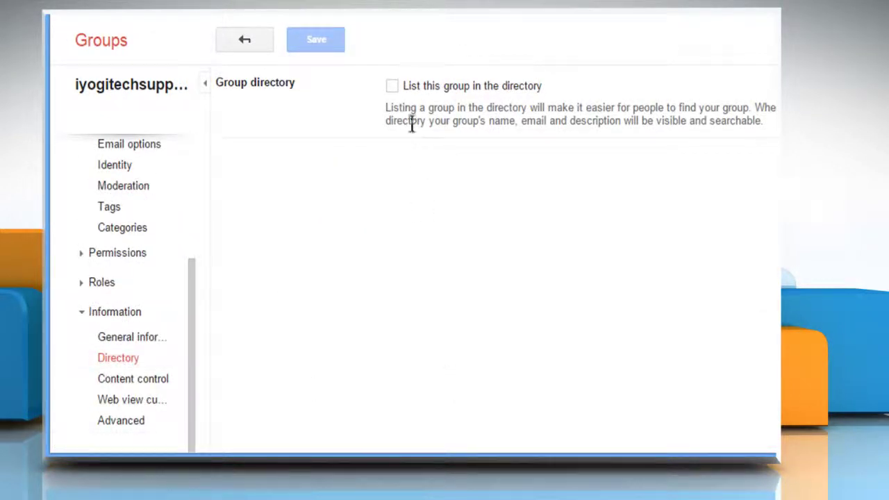
left_click(392, 86)
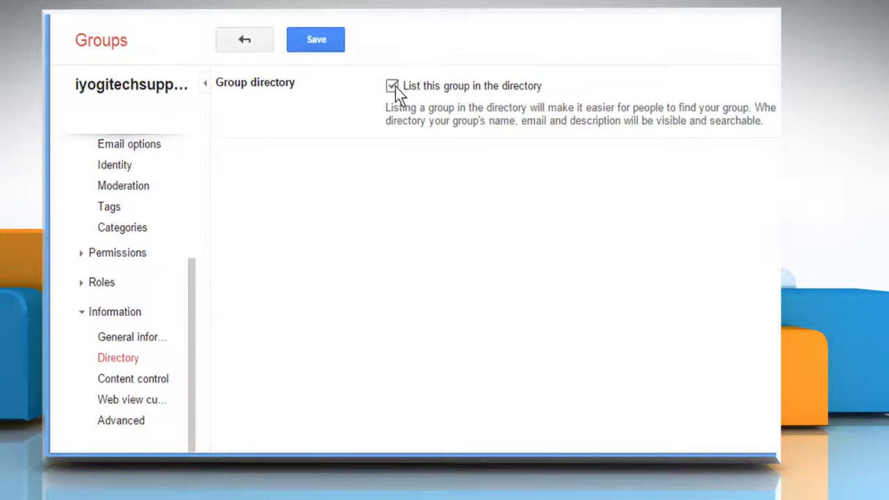
left_click(305, 40)
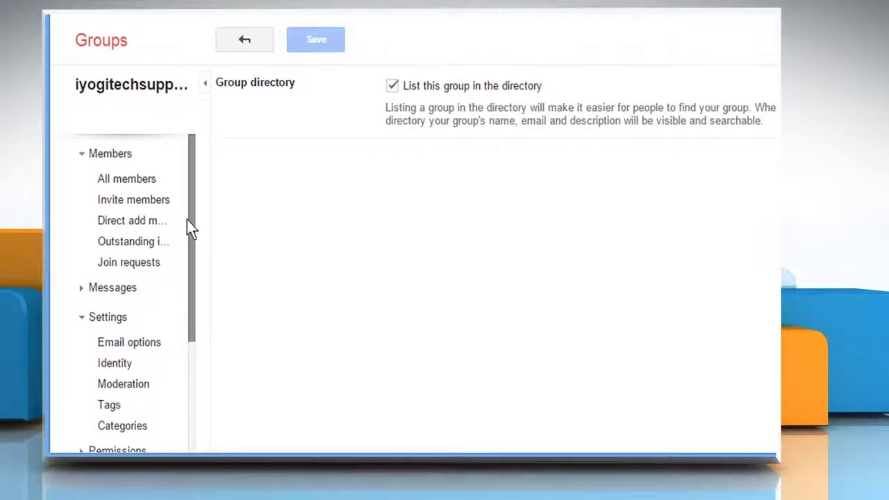
Set the group's email subject prefix to [iyogitechsupportvideos] and copy that prefix text
left_click(131, 343)
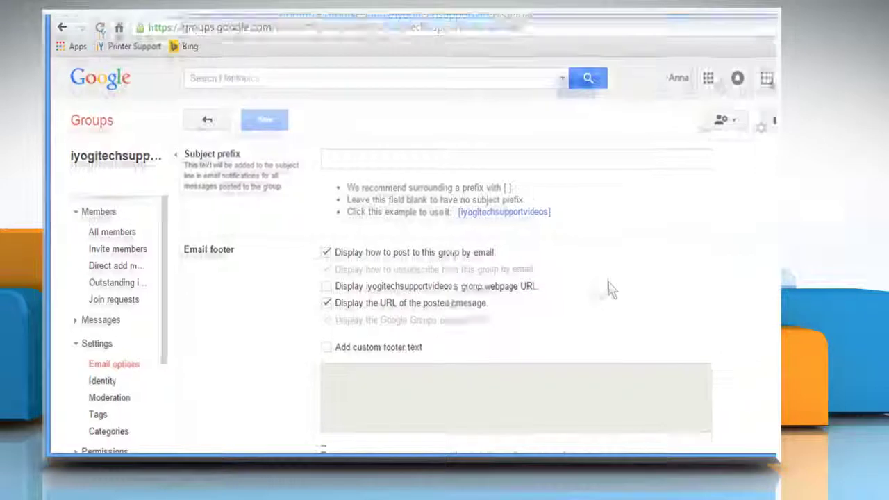
type("[iyogitechsupportvideos]")
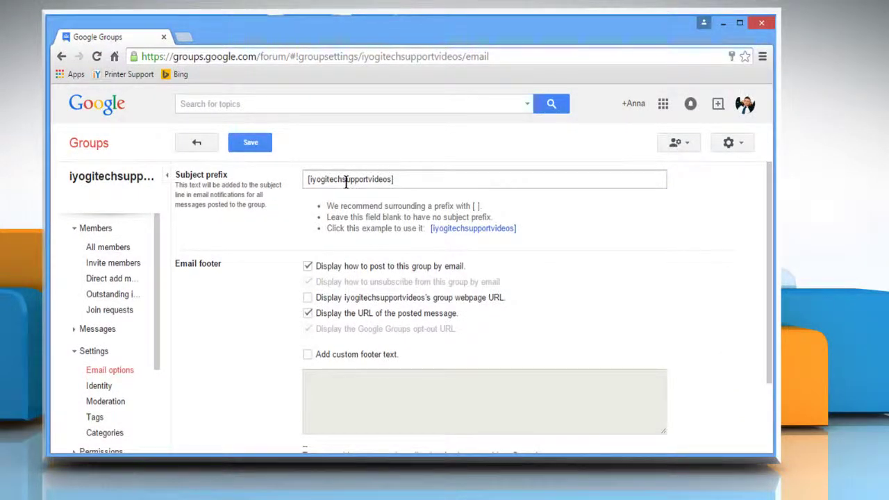
triple_click(346, 182)
right_click(346, 183)
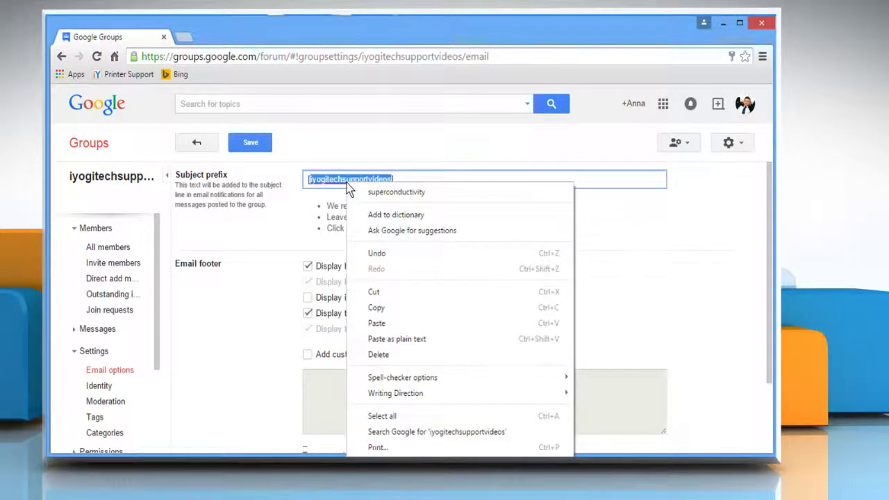
left_click(408, 311)
left_click(665, 104)
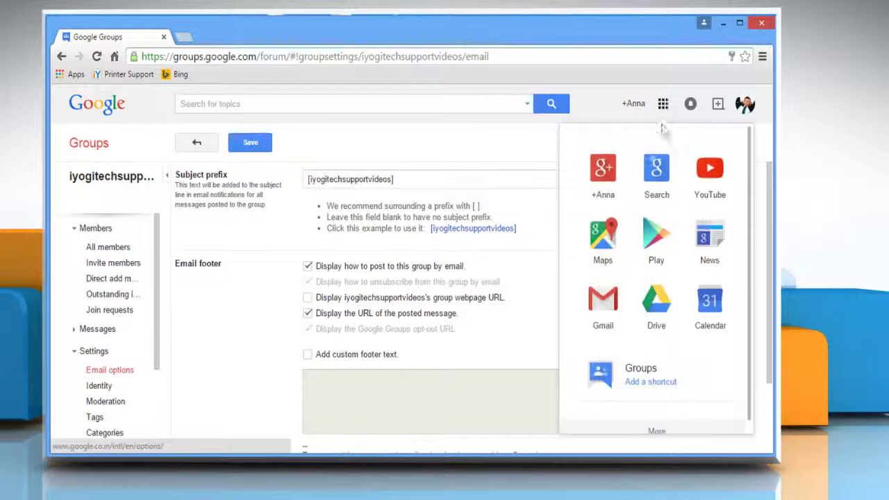
left_click(589, 306)
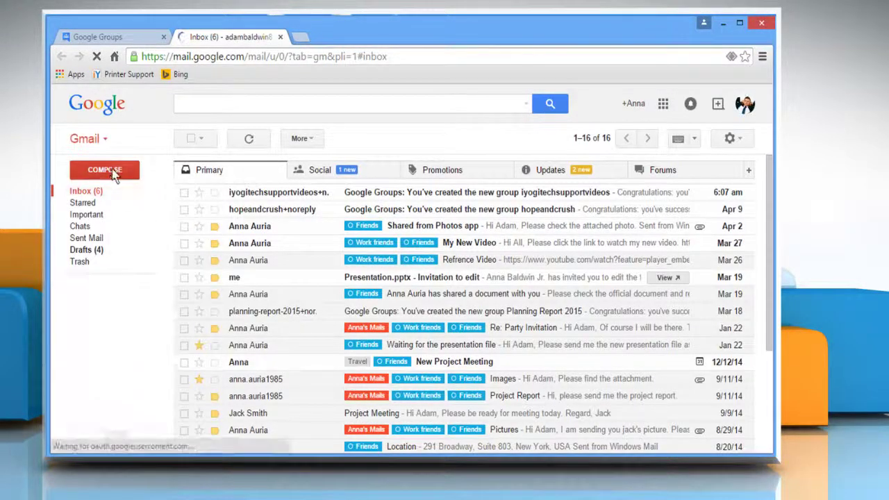
left_click(115, 172)
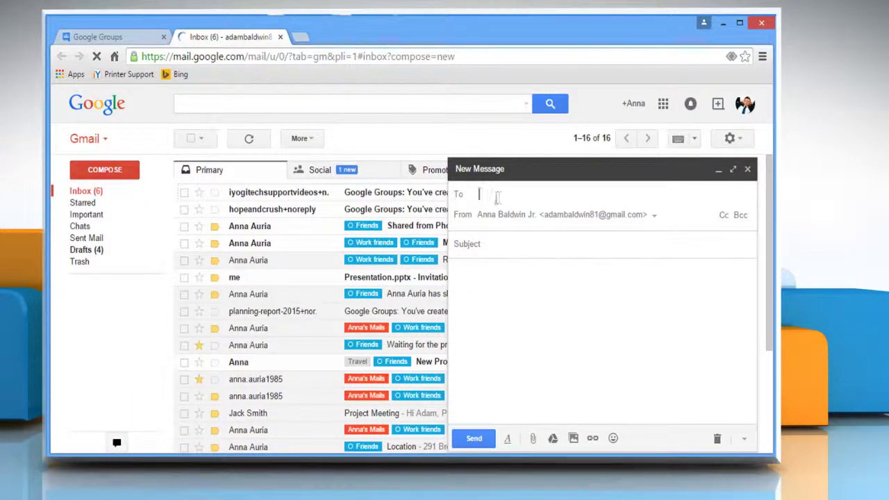
right_click(500, 196)
left_click(554, 282)
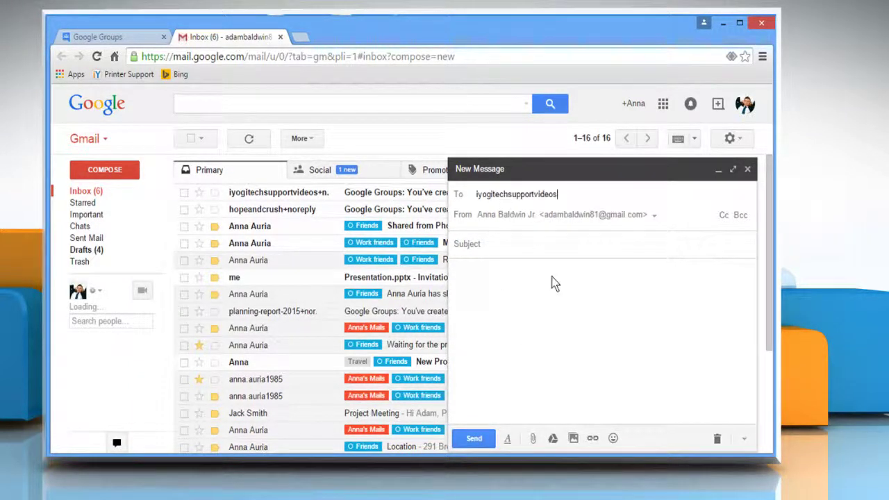
type("@google")
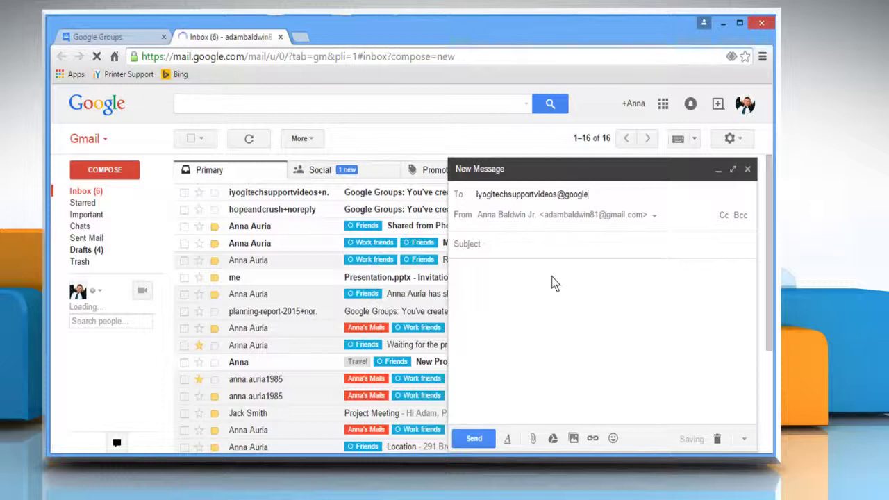
type("groups.com")
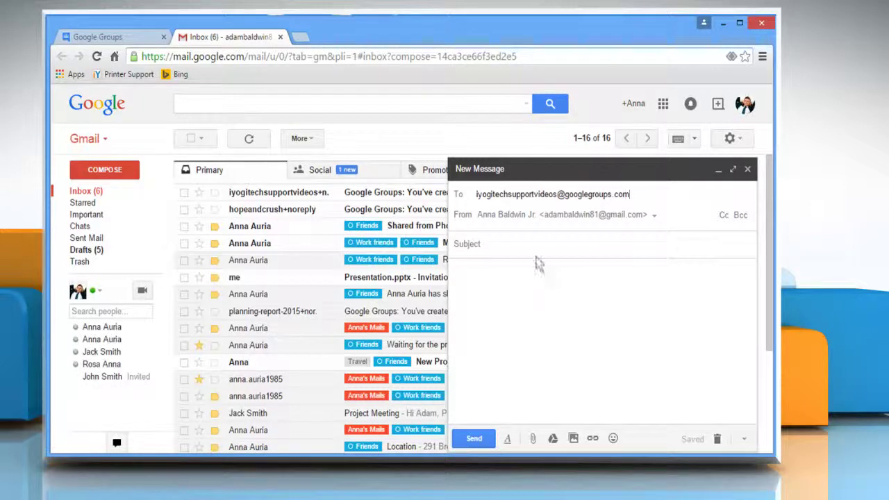
Send it with subject 'Test Message' and body 'Hi All, Its just a test message to this group.'
left_click(530, 244)
type("Test")
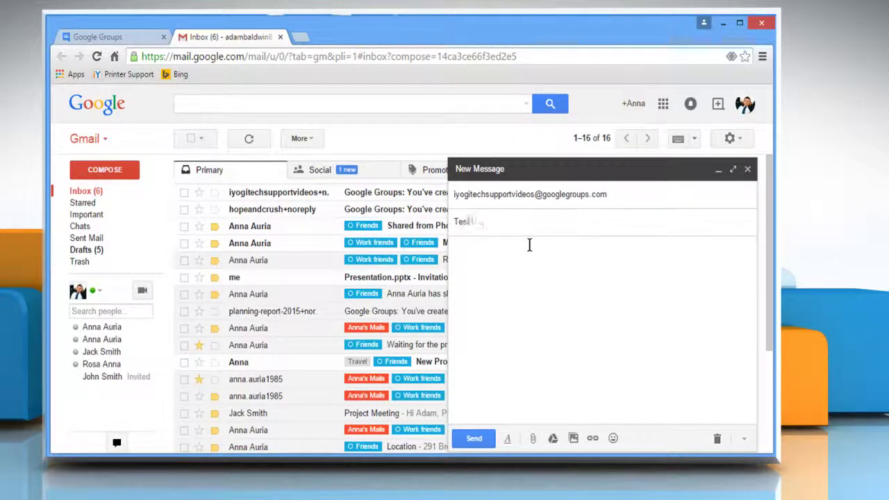
type(" Message")
left_click(531, 267)
type("Hi All,")
key("Return")
type("Its just a")
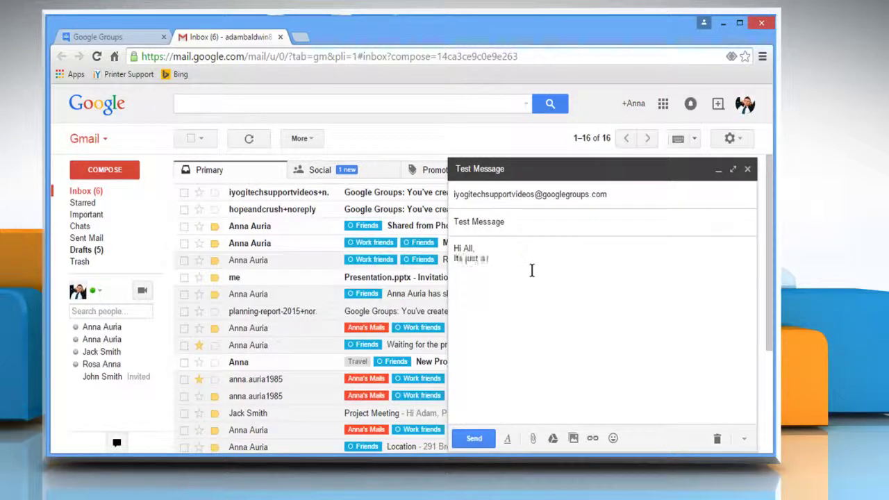
type(" test message to this group.")
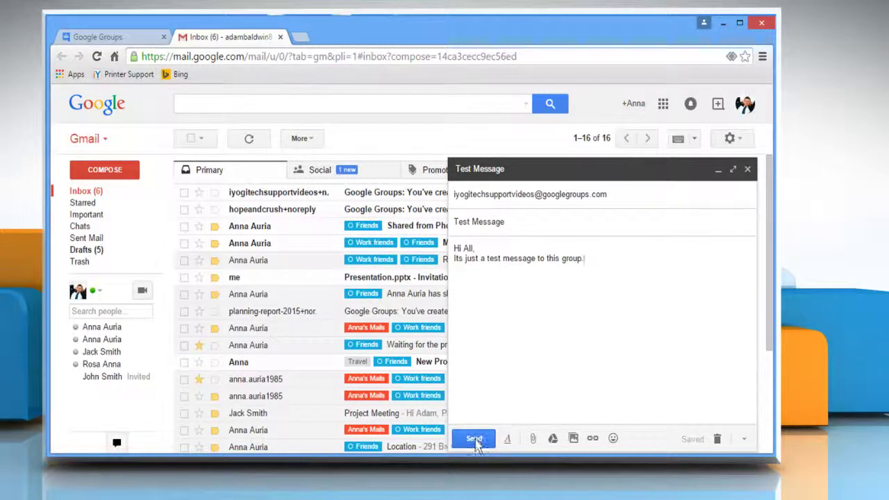
left_click(474, 439)
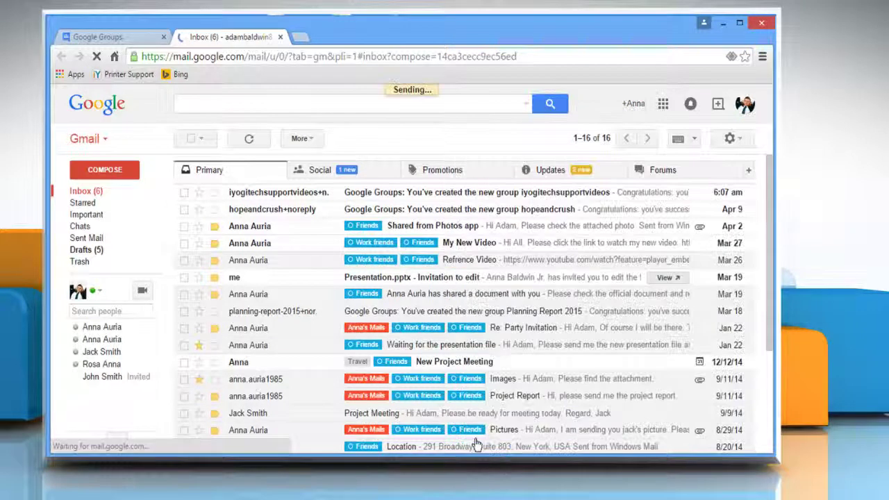